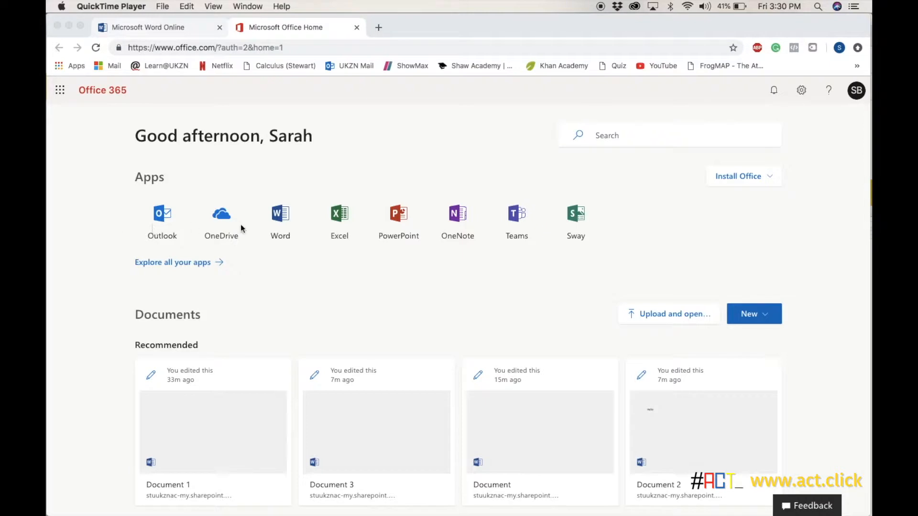
Open Word from the Office 365 home page and create a new blank document.
left_click(282, 221)
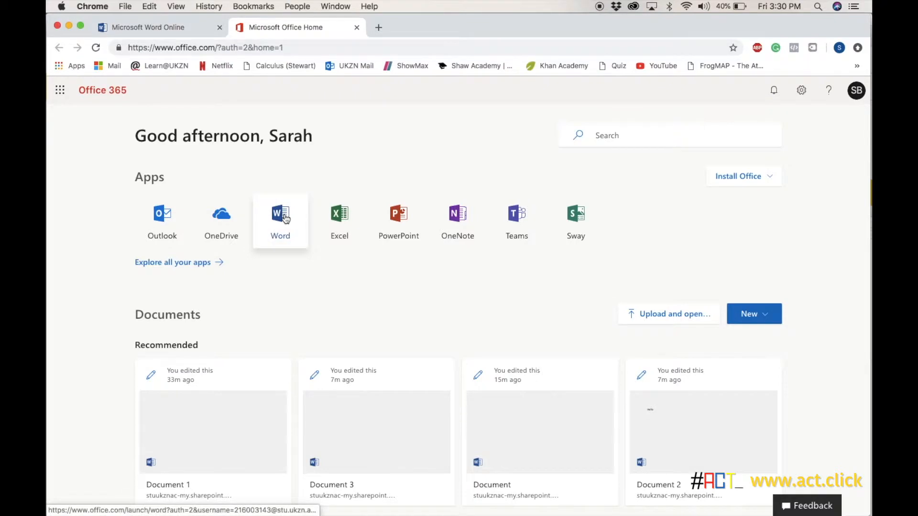
left_click(286, 219)
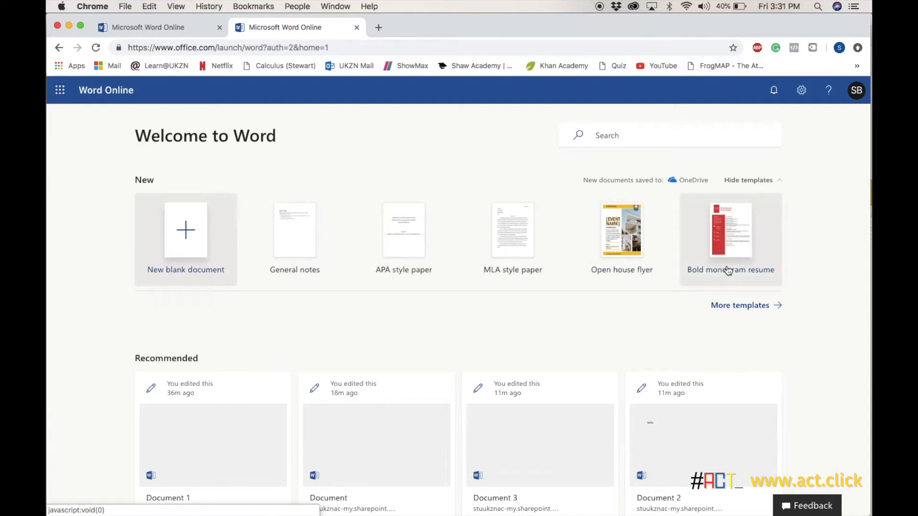
left_click(179, 226)
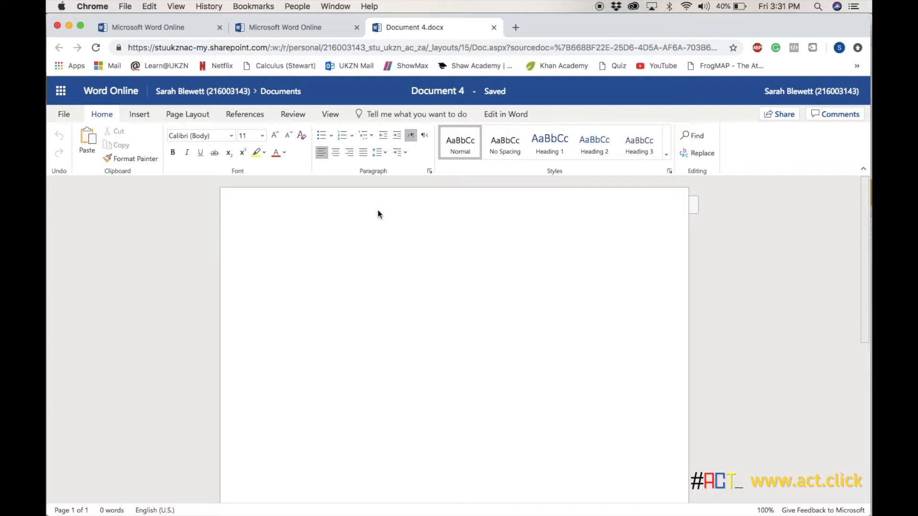
Enter the text "Hello" on the first line of the blank document.
type("Hello")
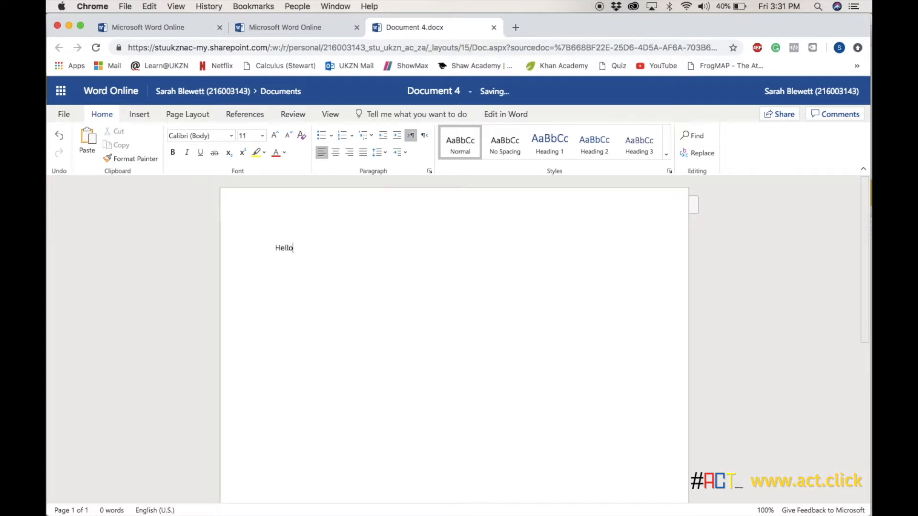
left_click_drag(302, 248, 251, 248)
left_click(318, 271)
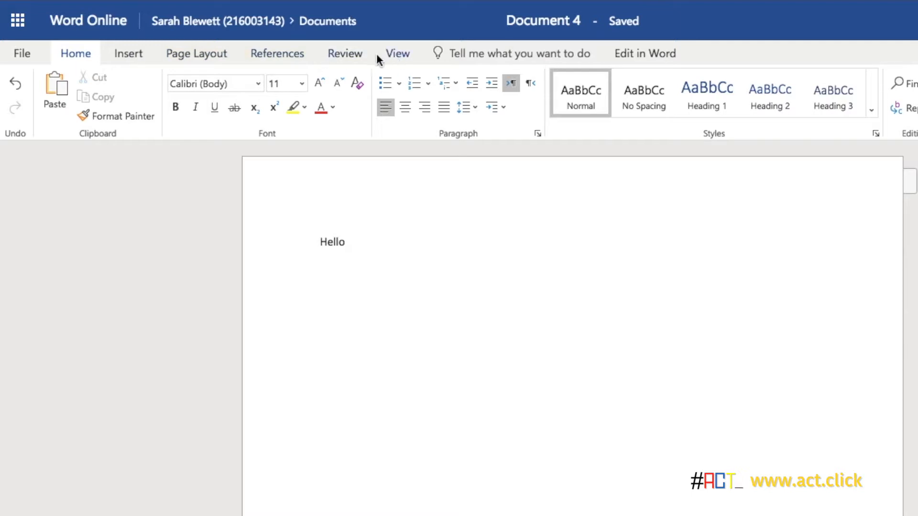
left_click(121, 57)
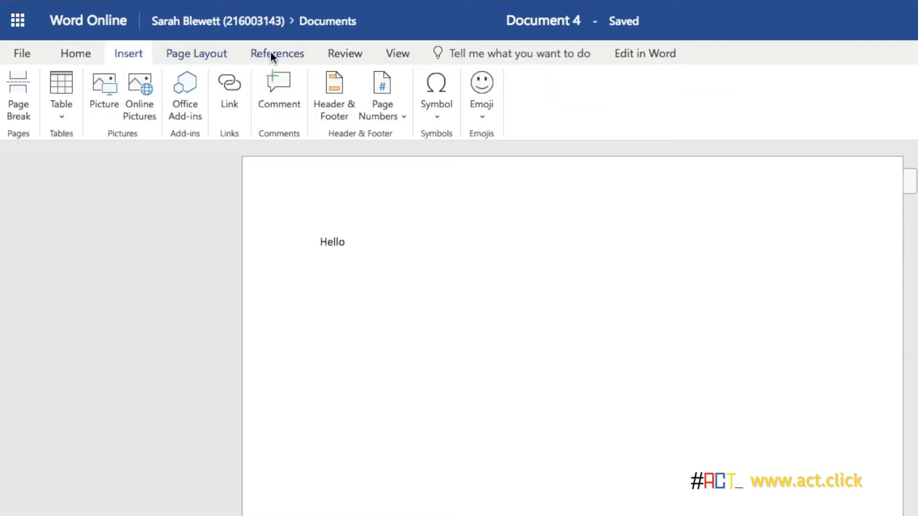
left_click(335, 52)
left_click(79, 53)
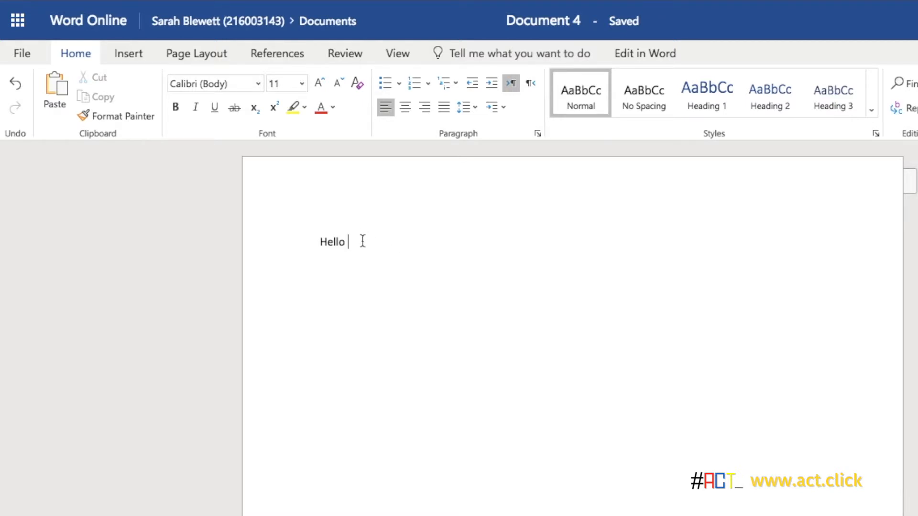
Add the word "Everyone" after "Hello" on the first line.
type("Everyone")
left_click_drag(347, 242, 313, 241)
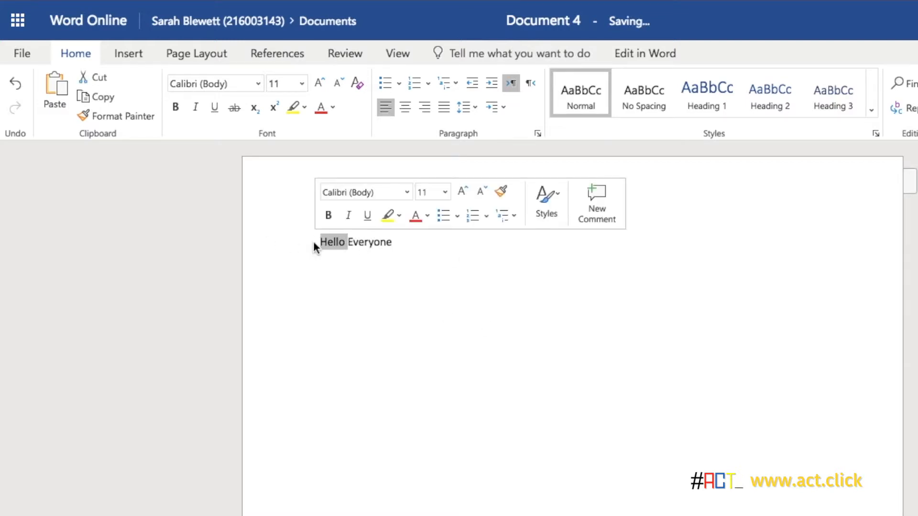
left_click(379, 241)
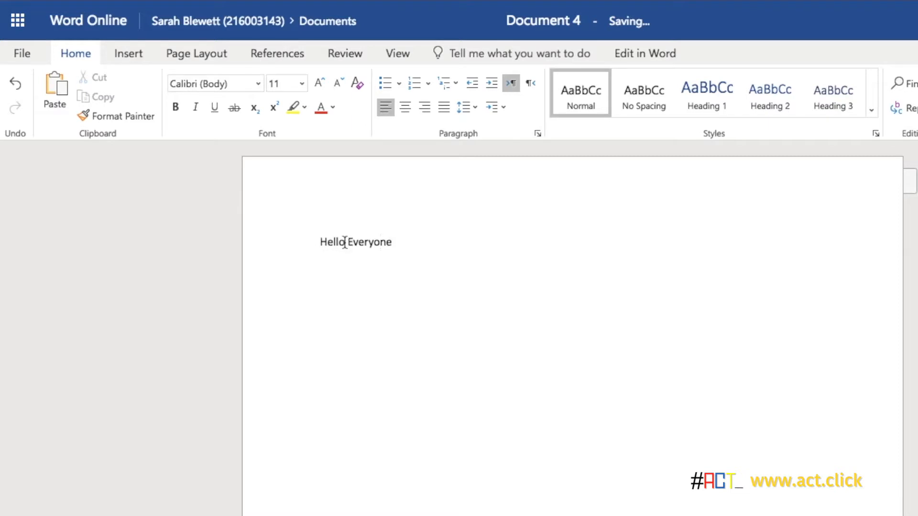
Set the font size of the word "Hello" to 14.
left_click_drag(321, 241, 320, 242)
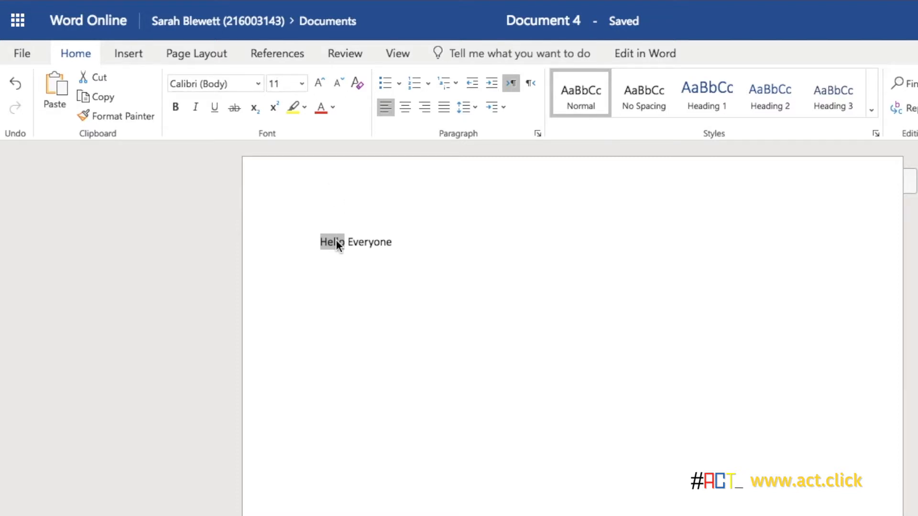
left_click(301, 84)
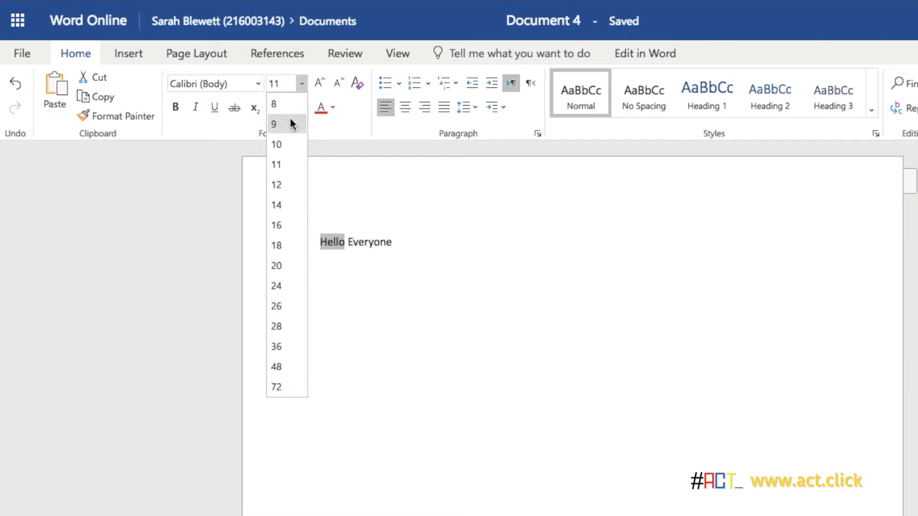
left_click(280, 205)
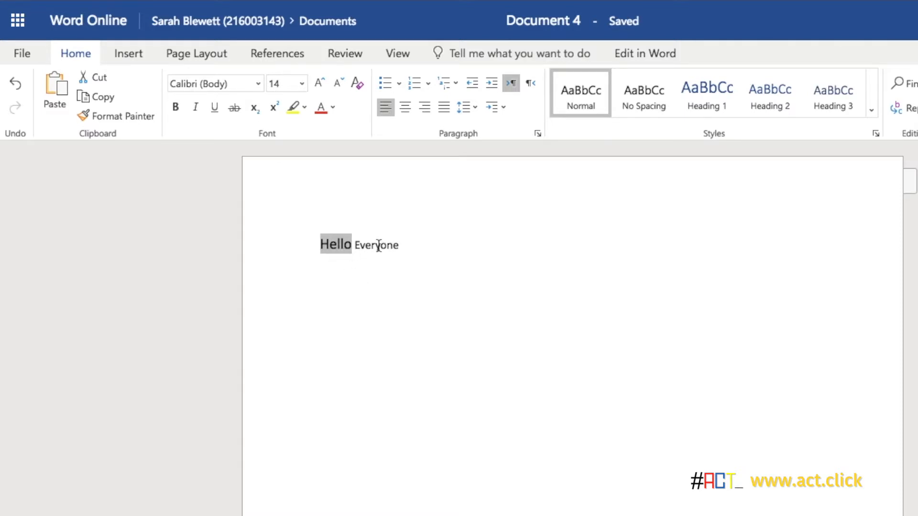
Compare the font sizes of the words "Hello" and "Everyone".
left_click(399, 245)
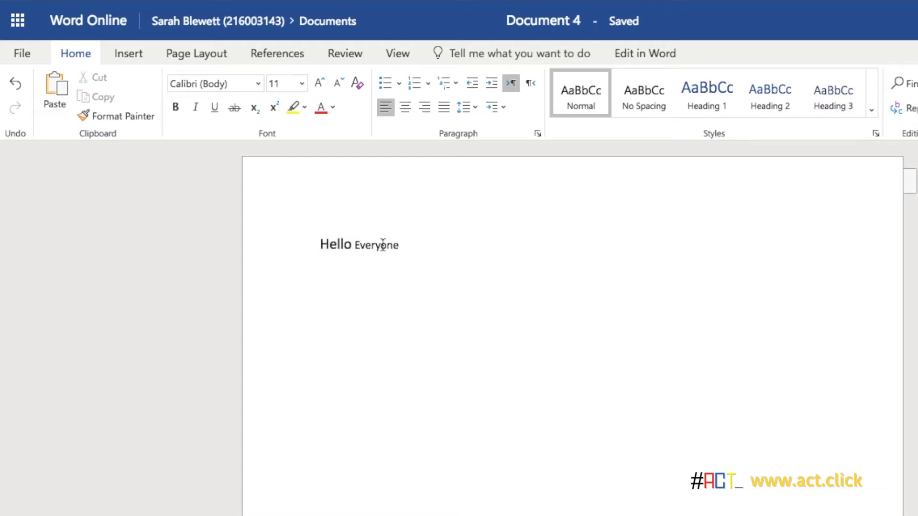
left_click(330, 245)
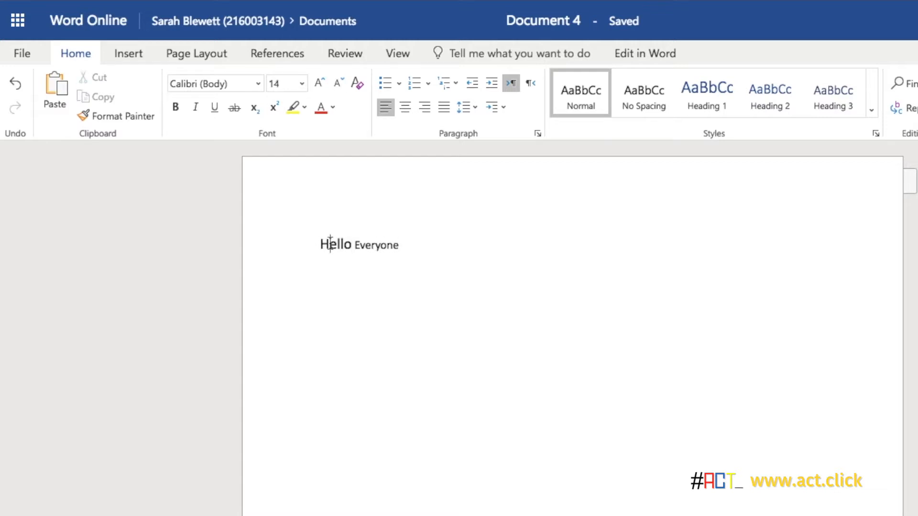
left_click(394, 245)
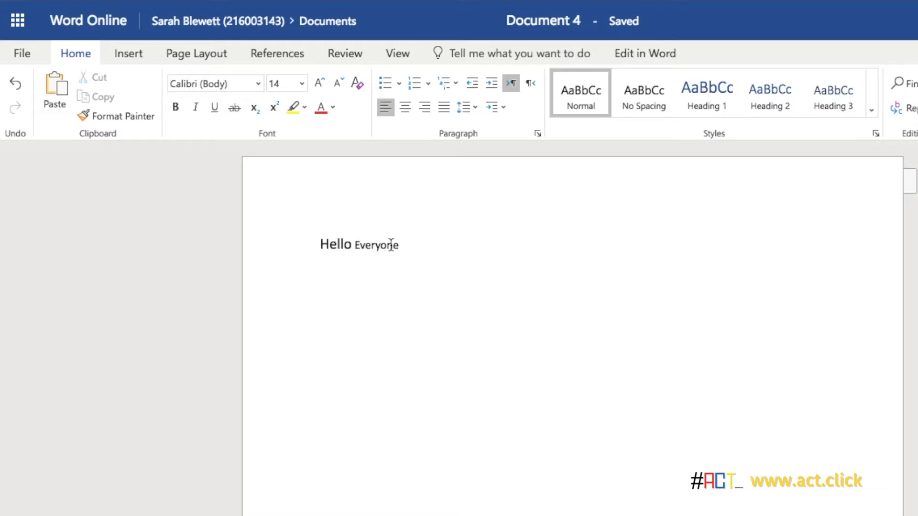
left_click(339, 243)
left_click(282, 84)
left_click(376, 245)
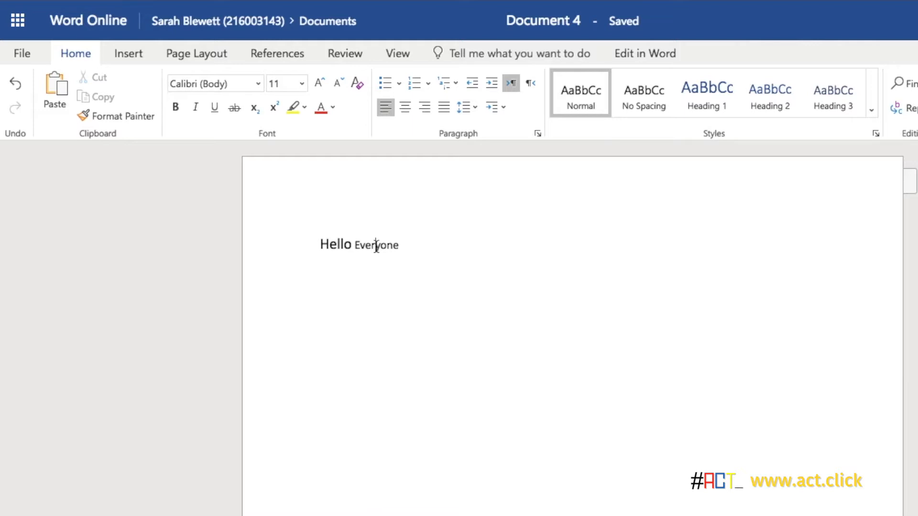
left_click(325, 241)
left_click(352, 244)
Make only the word "Hello" bold.
left_click_drag(324, 244, 320, 241)
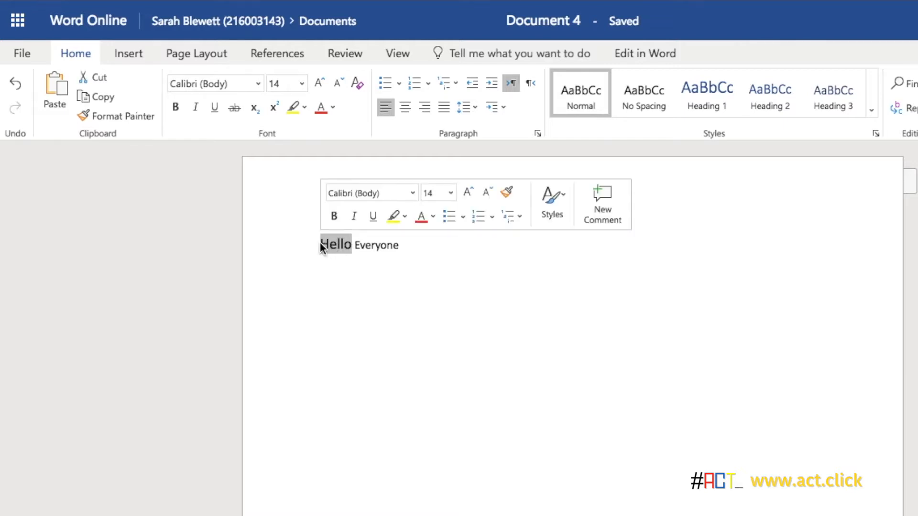
left_click(352, 245)
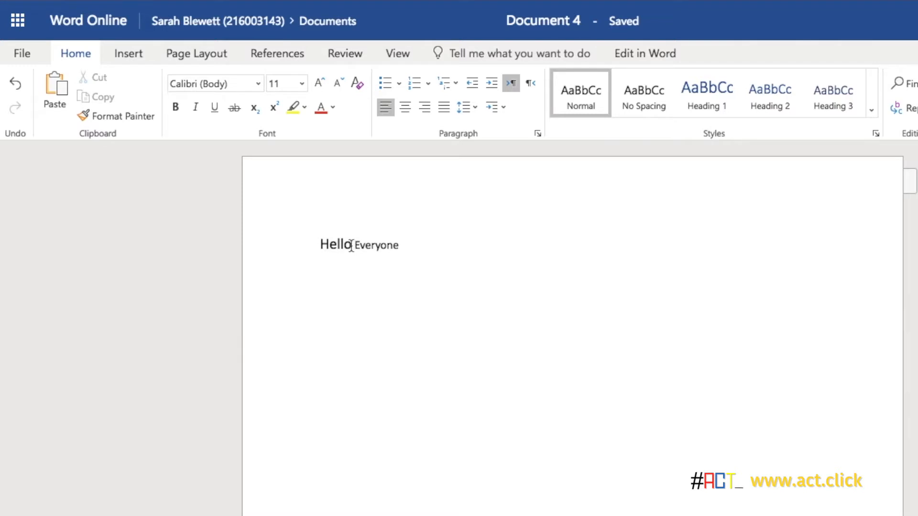
left_click_drag(352, 245, 321, 243)
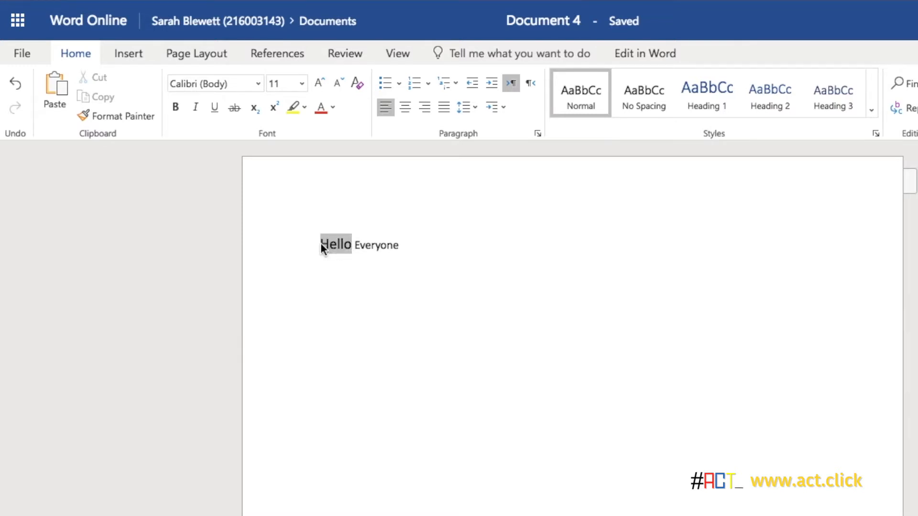
left_click(176, 106)
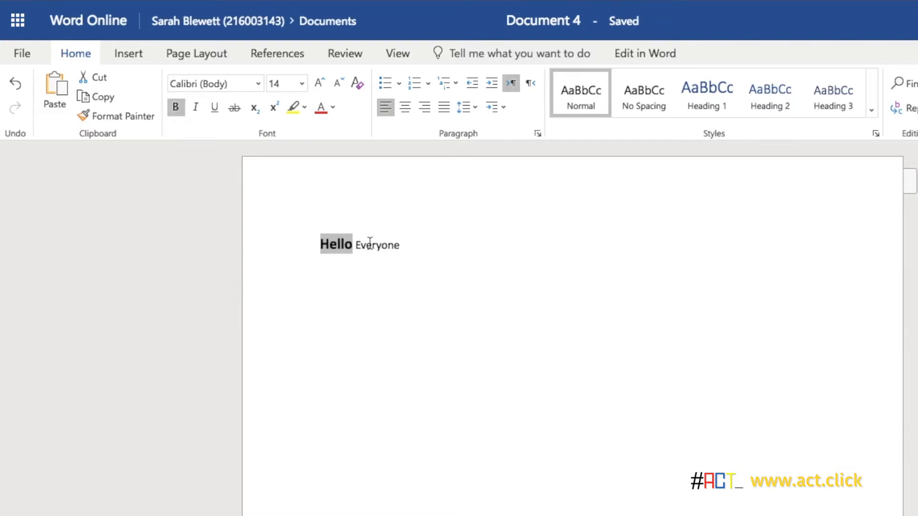
left_click(394, 245)
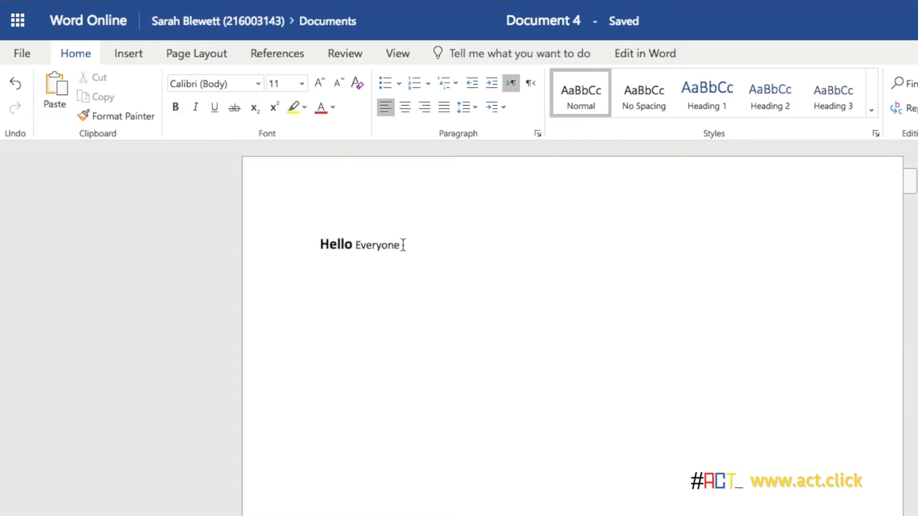
Make the letters "one" at the end of "Everyone" bold.
left_click_drag(403, 245, 361, 246)
left_click(175, 106)
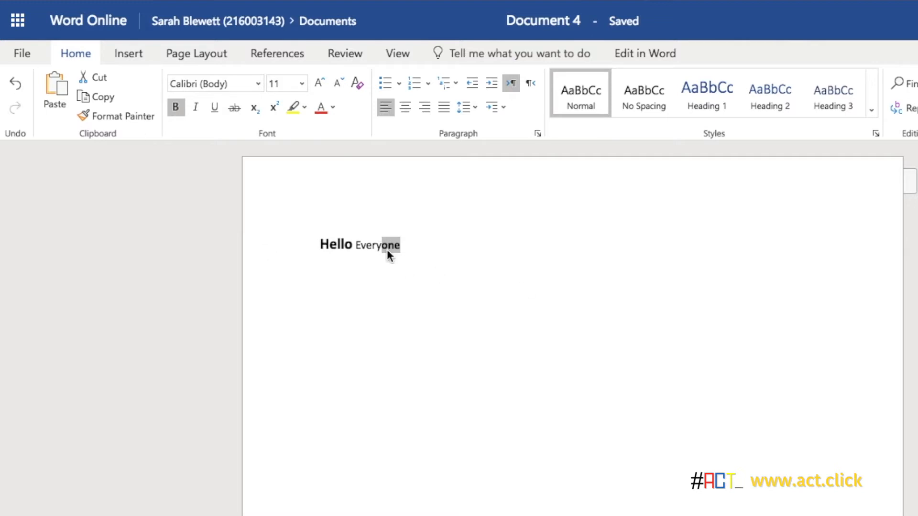
left_click(420, 250)
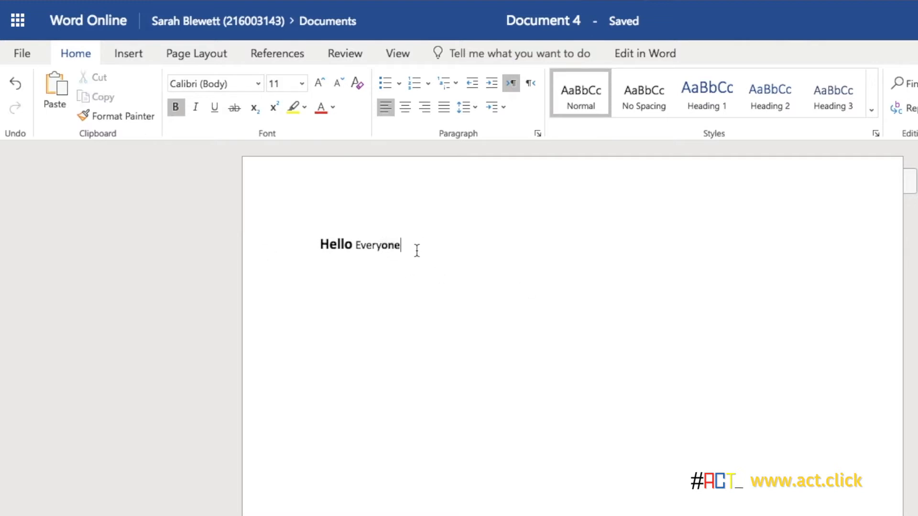
Undo the bold on "one" and on "Hello", and redo the bold on "Hello".
left_click(17, 85)
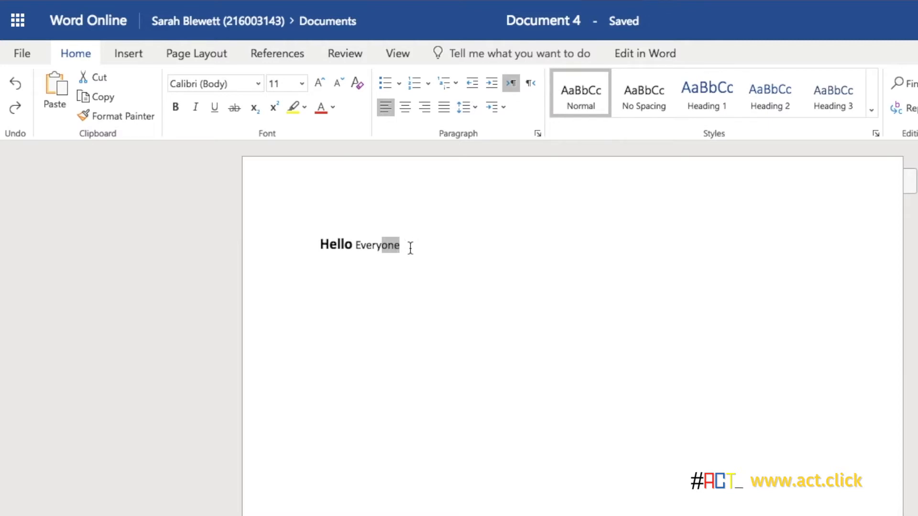
left_click(16, 83)
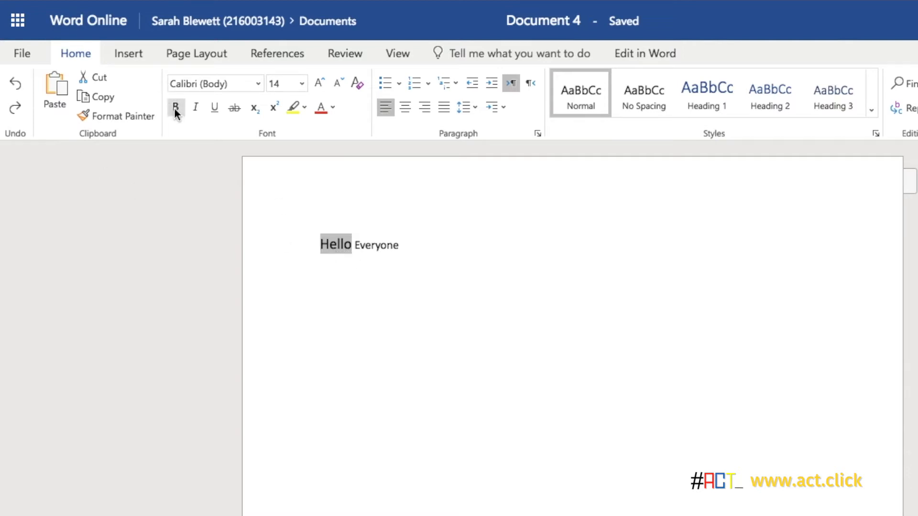
left_click(12, 112)
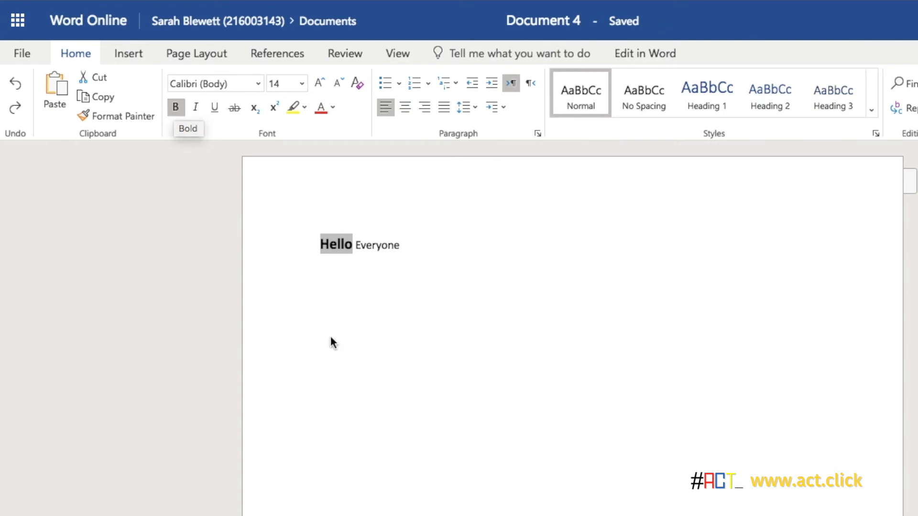
Italicize the word "Everyone".
left_click(354, 245)
left_click_drag(409, 245, 357, 244)
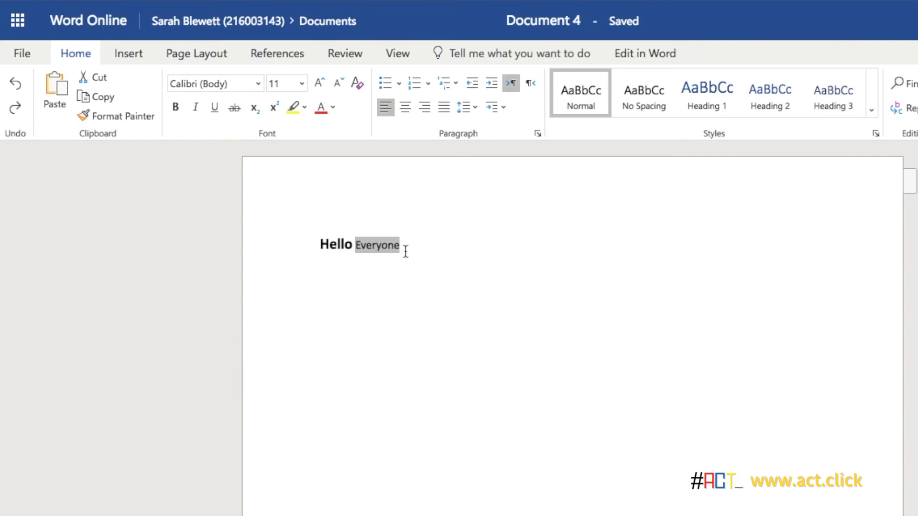
left_click(196, 107)
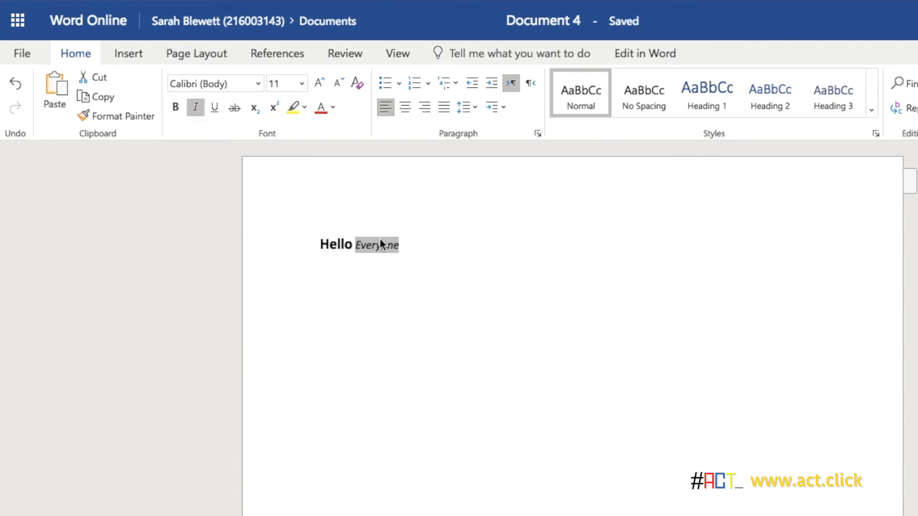
left_click(409, 246)
Underline the whole line "Hello Everyone".
left_click_drag(409, 246, 318, 246)
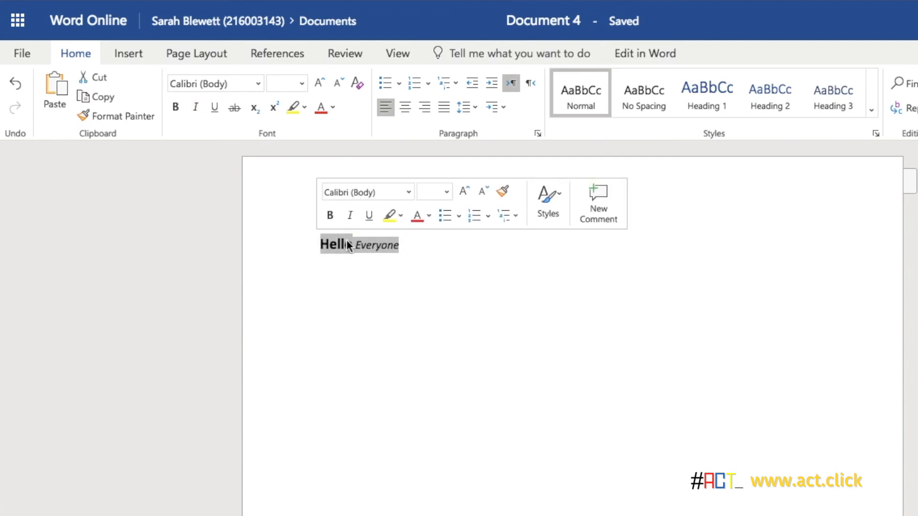
left_click(215, 109)
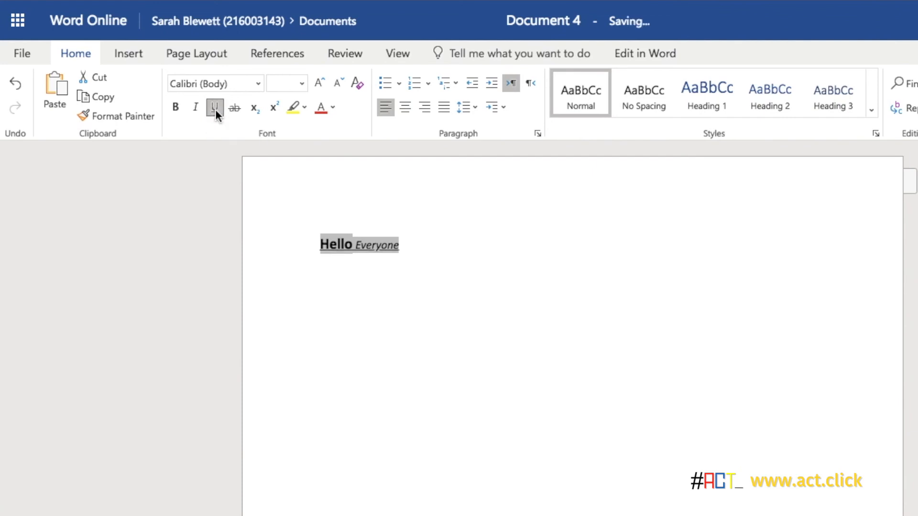
left_click(432, 253)
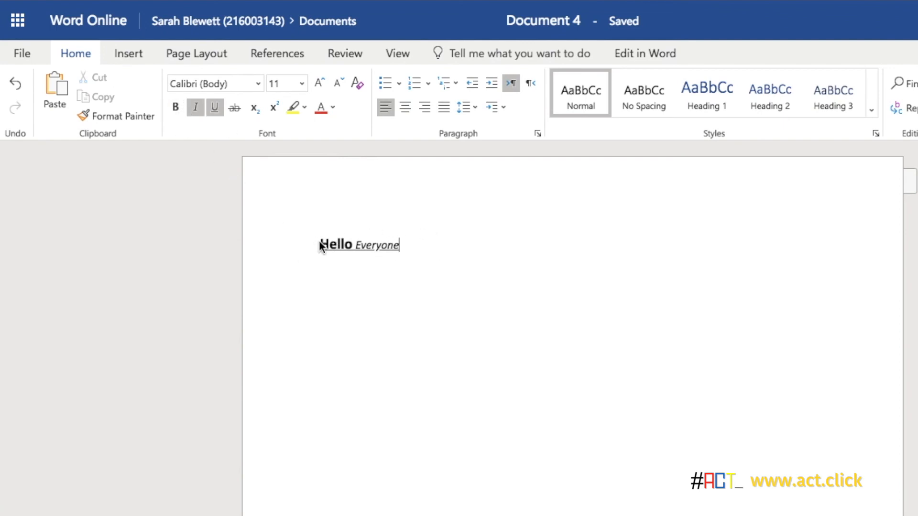
Select the whole underlined line "Hello Everyone".
left_click(381, 245)
left_click_drag(410, 247, 314, 245)
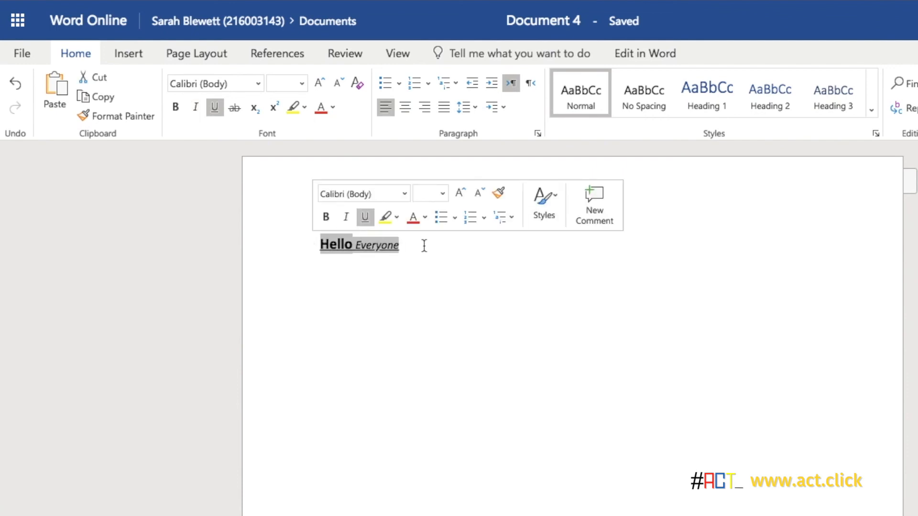